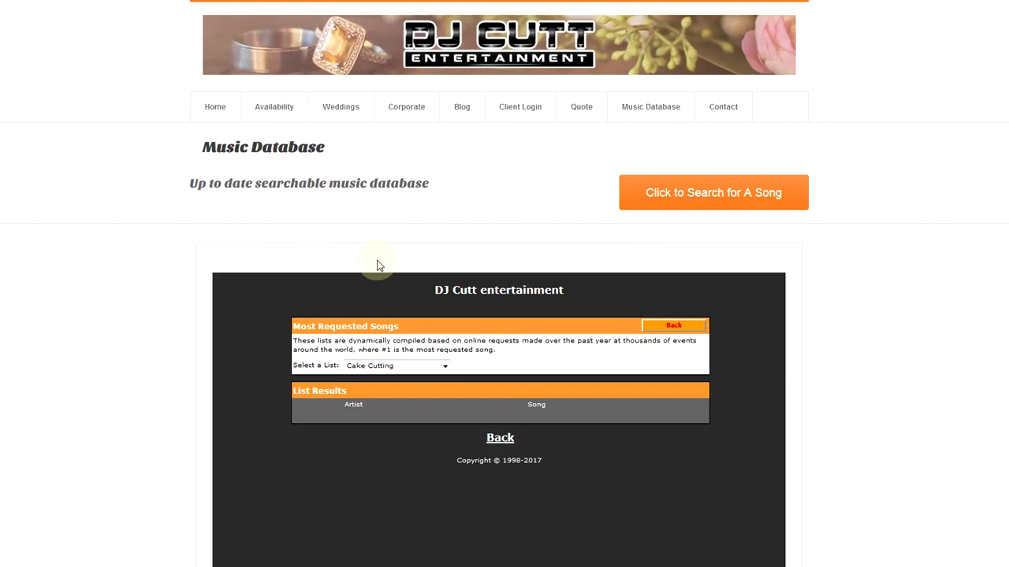
Step: Browse the available most requested song lists in the music database, including the Overall Top 200 and wedding charts
{"action": "scroll", "coordinate": [378, 266], "scroll_direction": "down", "scroll_amount": 1}
{"action": "scroll", "coordinate": [378, 266], "scroll_direction": "down", "scroll_amount": 2}
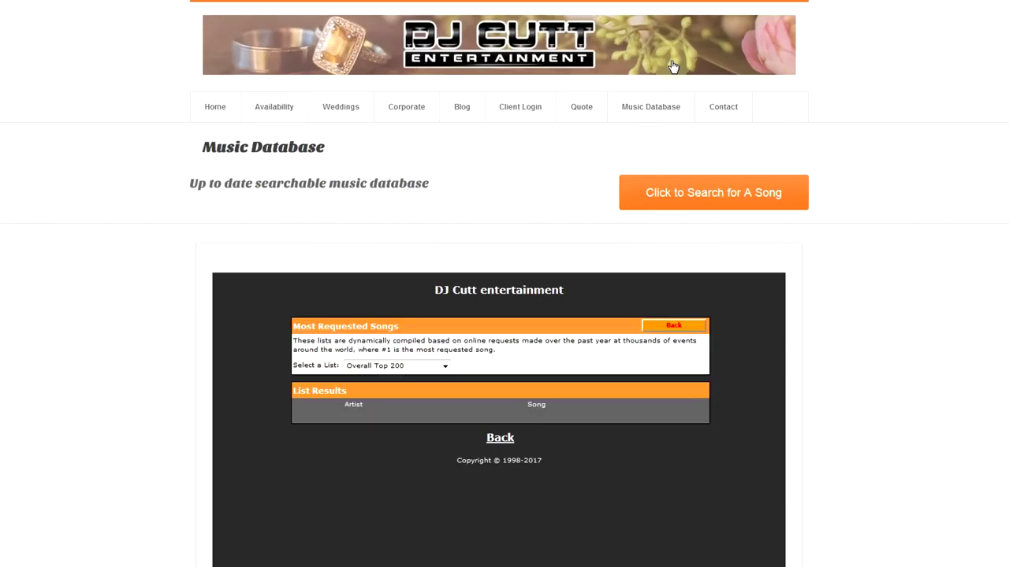
{"action": "left_click", "coordinate": [440, 367]}
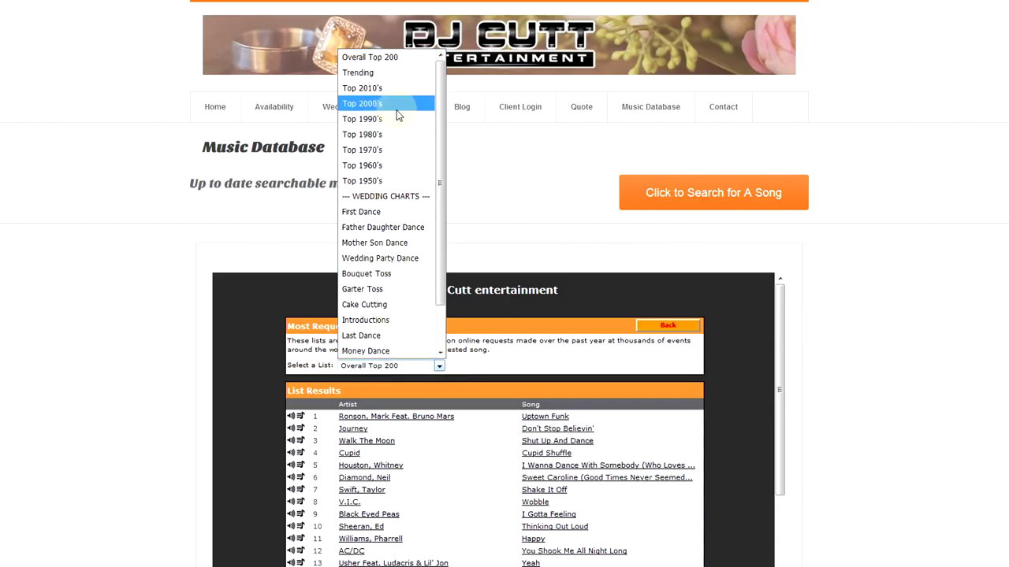
{"action": "scroll", "coordinate": [407, 278], "scroll_direction": "down", "scroll_amount": 1}
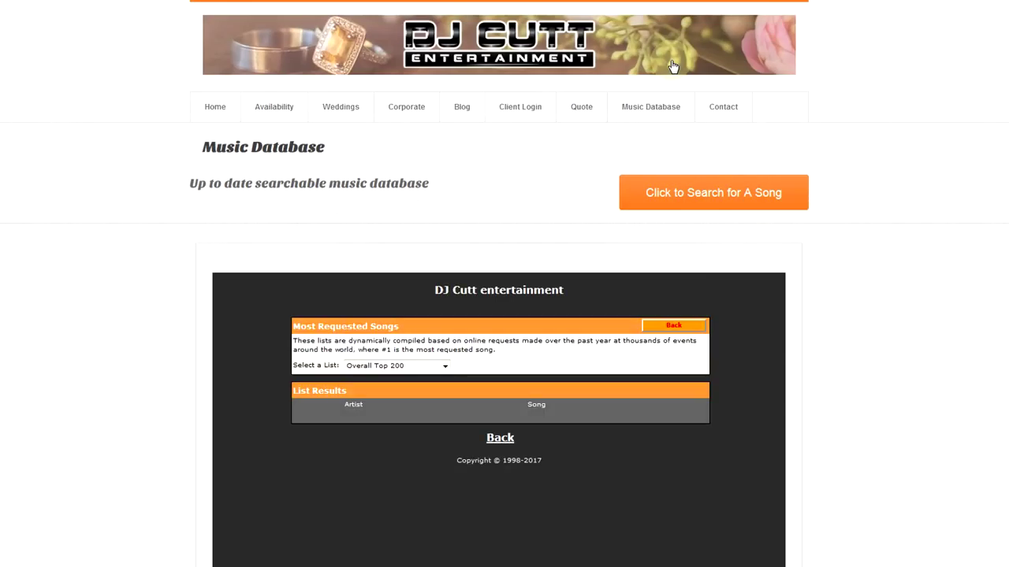
{"action": "left_click", "coordinate": [439, 366]}
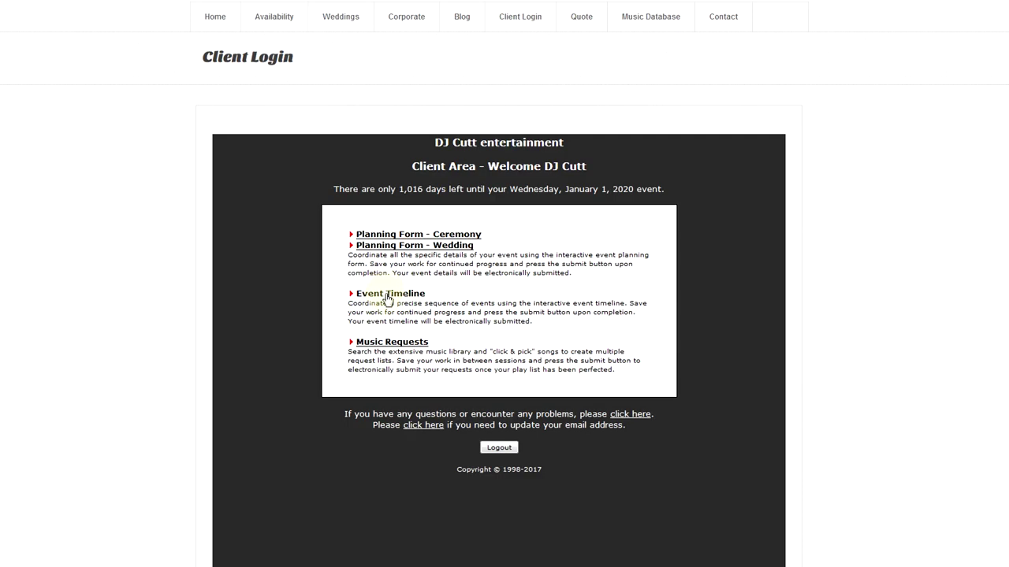
Step: Open the event timeline and add a Ceremony Starts activity at 4:00 PM with the note "Guests start arriving"
{"action": "left_click", "coordinate": [386, 298]}
{"action": "left_click", "coordinate": [315, 222]}
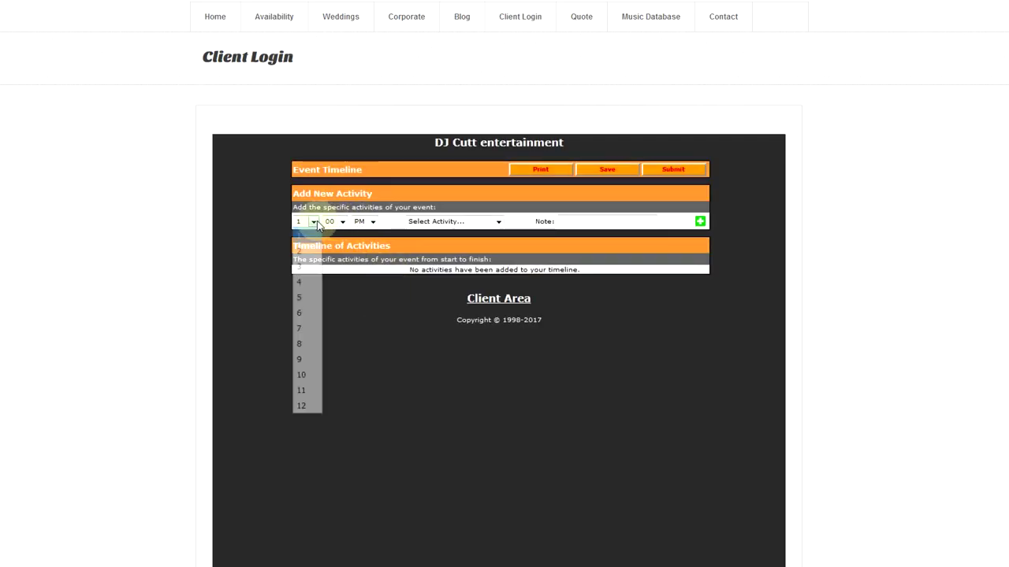
{"action": "left_click", "coordinate": [307, 281]}
{"action": "left_click", "coordinate": [499, 221]}
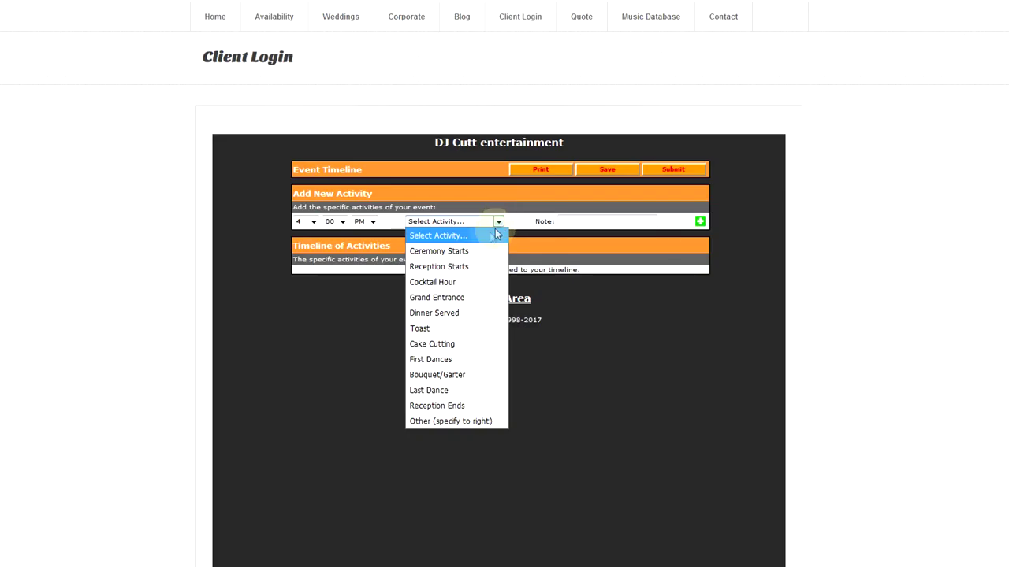
{"action": "left_click", "coordinate": [464, 251]}
{"action": "left_click", "coordinate": [580, 224]}
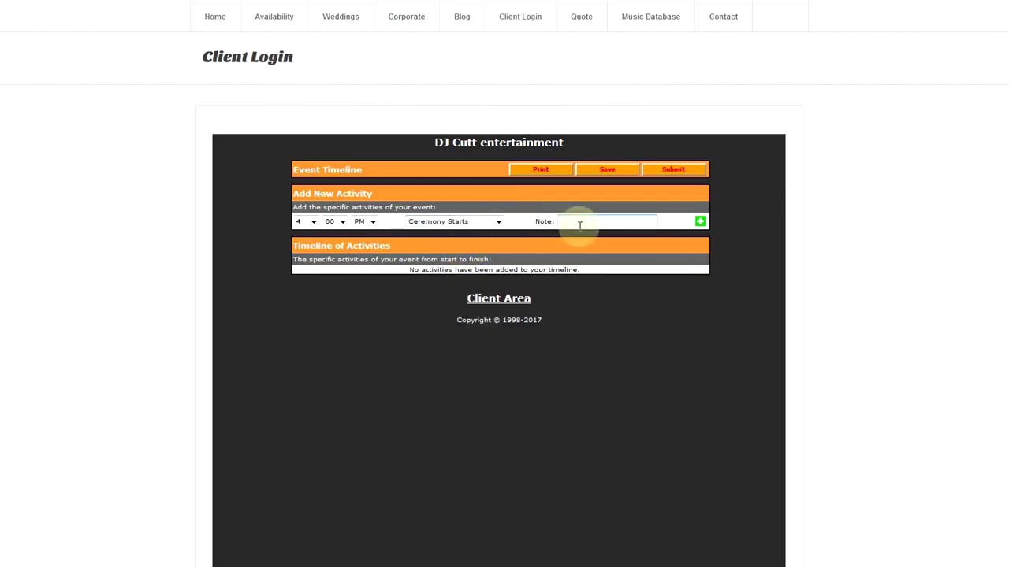
{"action": "left_click", "coordinate": [599, 225]}
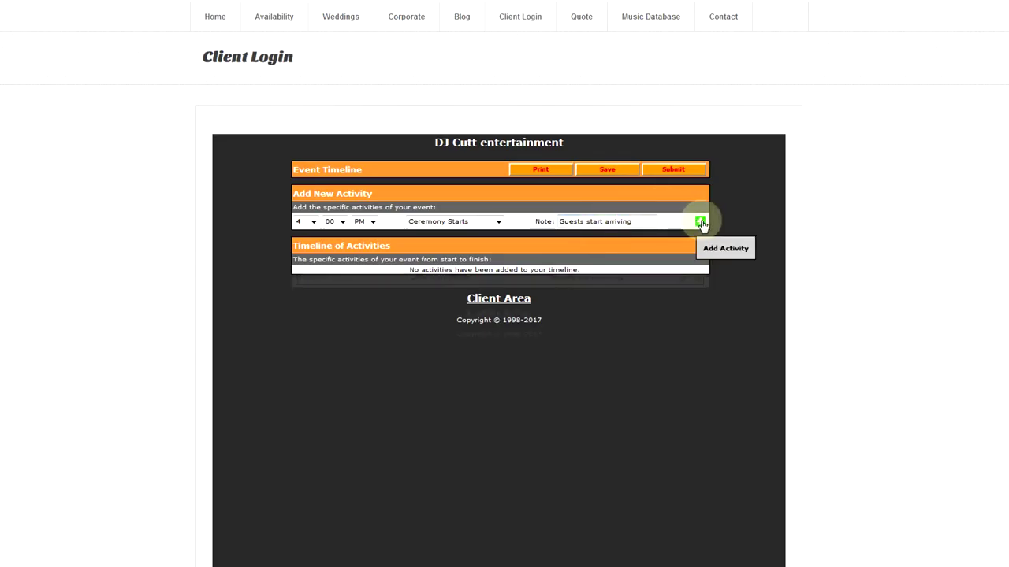
{"action": "left_click", "coordinate": [700, 221]}
Step: Add a Reception Ends activity at 10:00 PM to the event timeline
{"action": "left_click", "coordinate": [500, 223]}
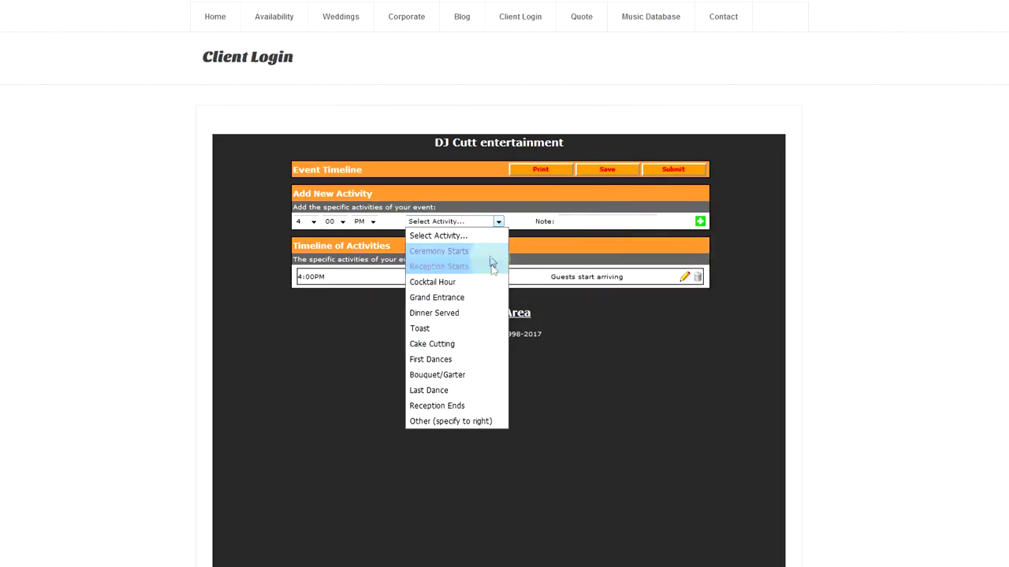
{"action": "left_click", "coordinate": [447, 410]}
{"action": "left_click", "coordinate": [313, 221]}
{"action": "left_click", "coordinate": [316, 375]}
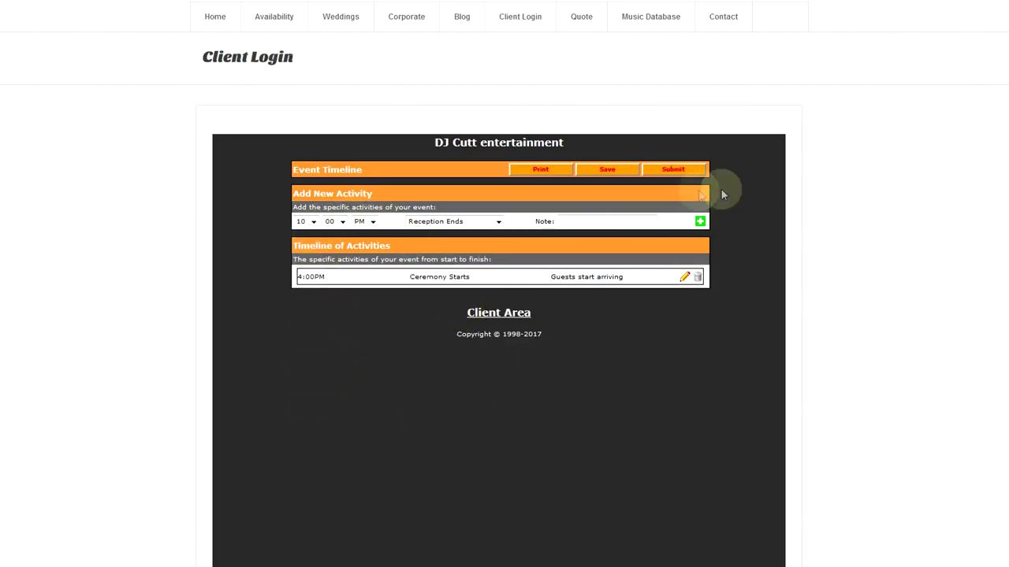
{"action": "left_click", "coordinate": [699, 221]}
Step: Add a Grand Entrance activity at 5:00 PM to the event timeline
{"action": "left_click", "coordinate": [313, 222]}
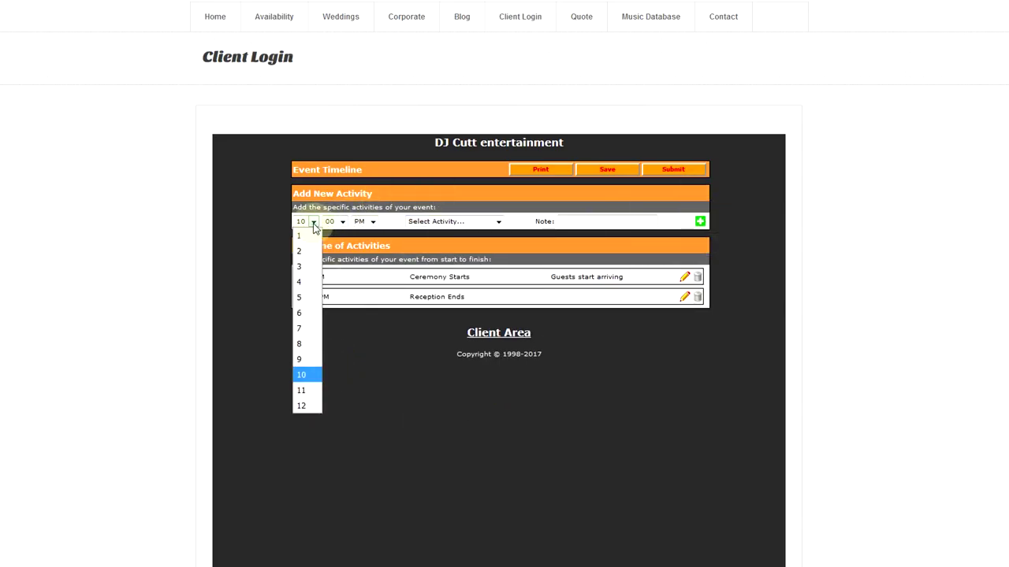
{"action": "left_click", "coordinate": [312, 297]}
{"action": "left_click", "coordinate": [499, 221]}
{"action": "left_click", "coordinate": [465, 286]}
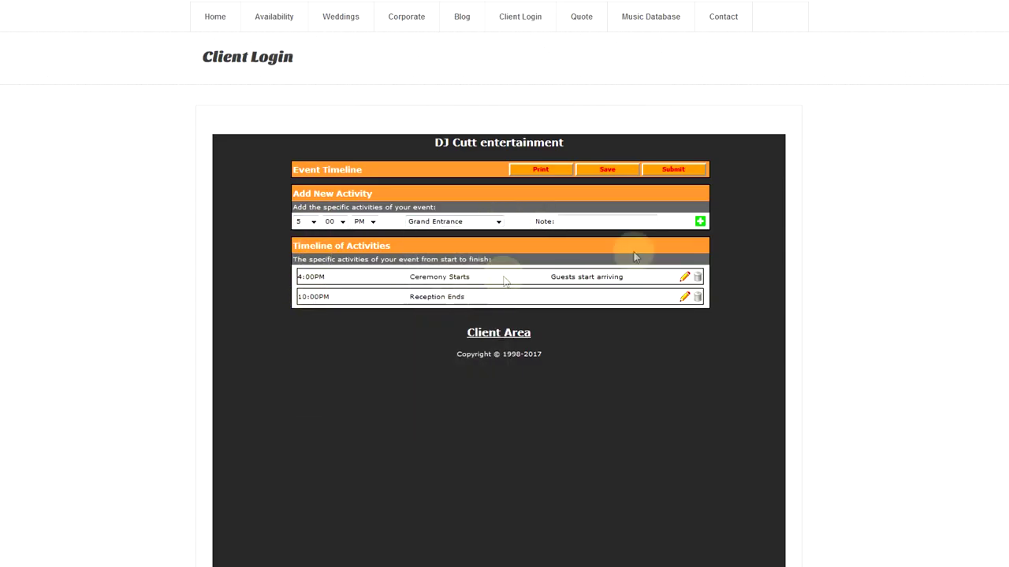
{"action": "left_click", "coordinate": [699, 221]}
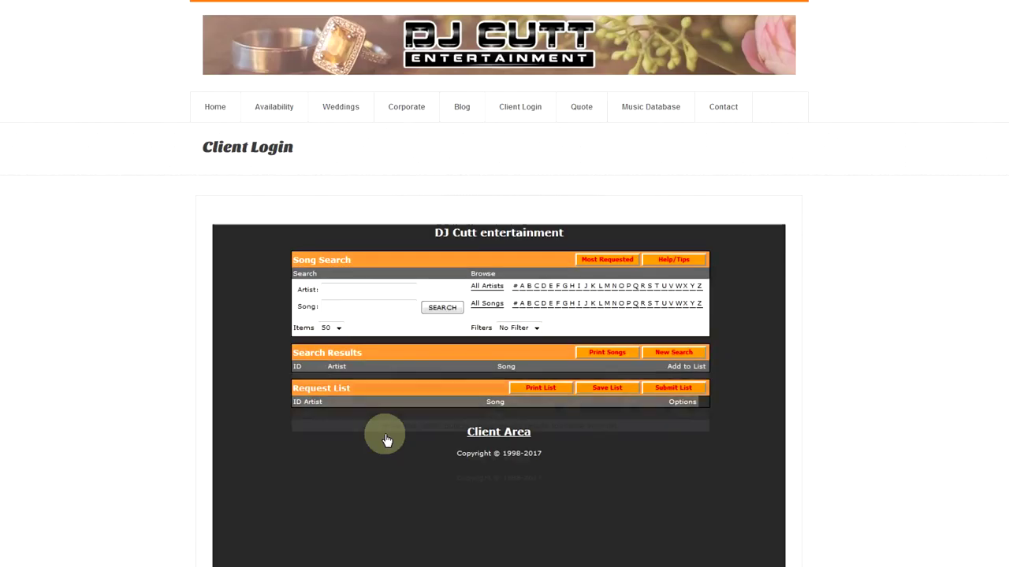
Step: Pick Uptown Funk from the Overall Top 200 most requested songs and add it to the Play if Possible list
{"action": "scroll", "coordinate": [390, 426], "scroll_direction": "down", "scroll_amount": 2}
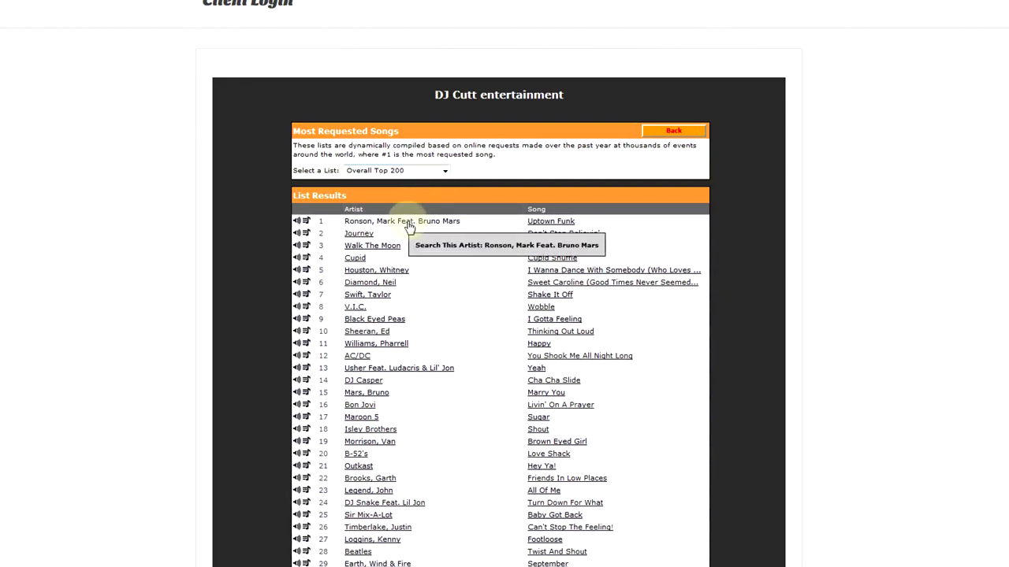
{"action": "left_click", "coordinate": [409, 224]}
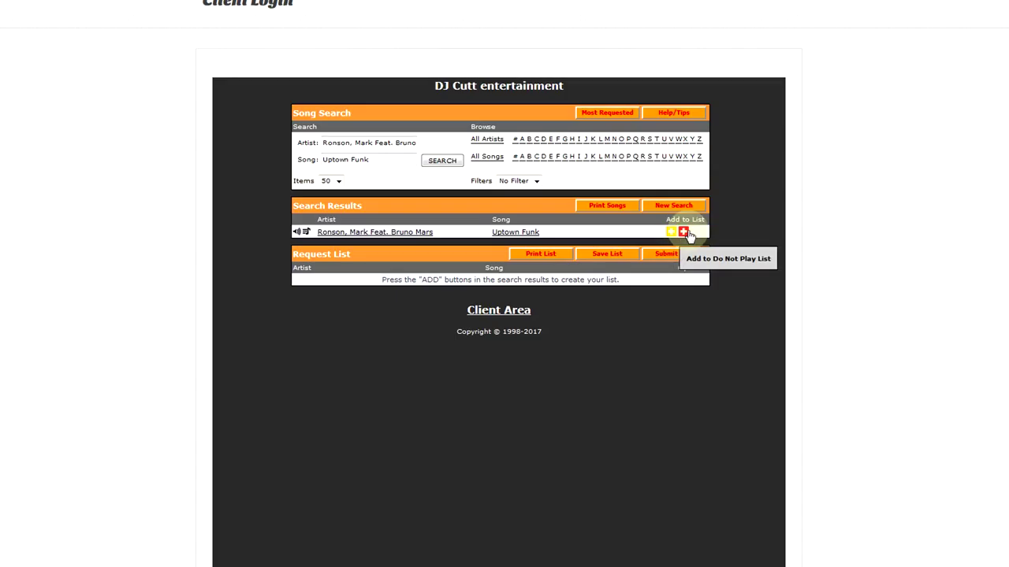
{"action": "left_click", "coordinate": [671, 231]}
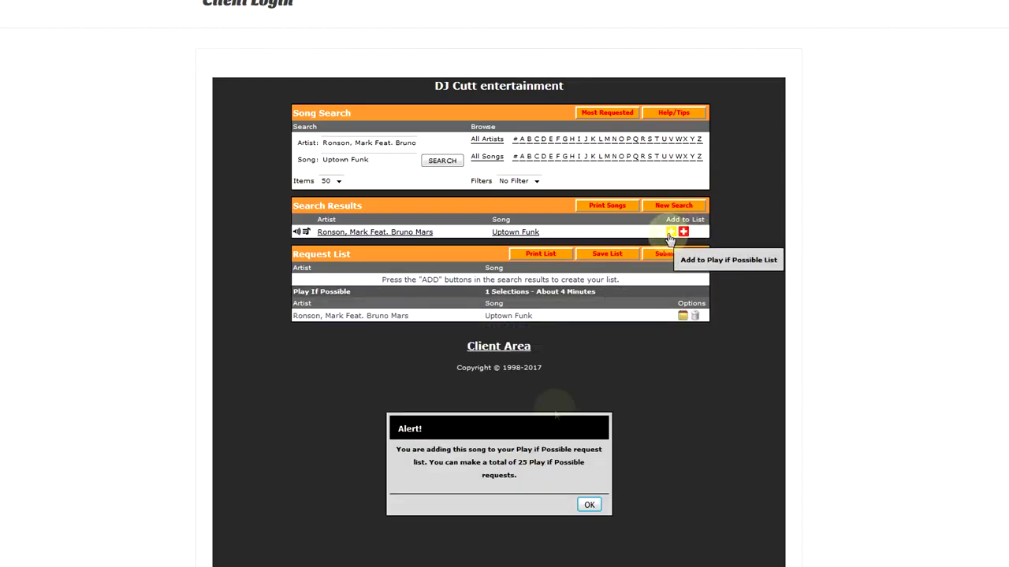
{"action": "left_click", "coordinate": [589, 505]}
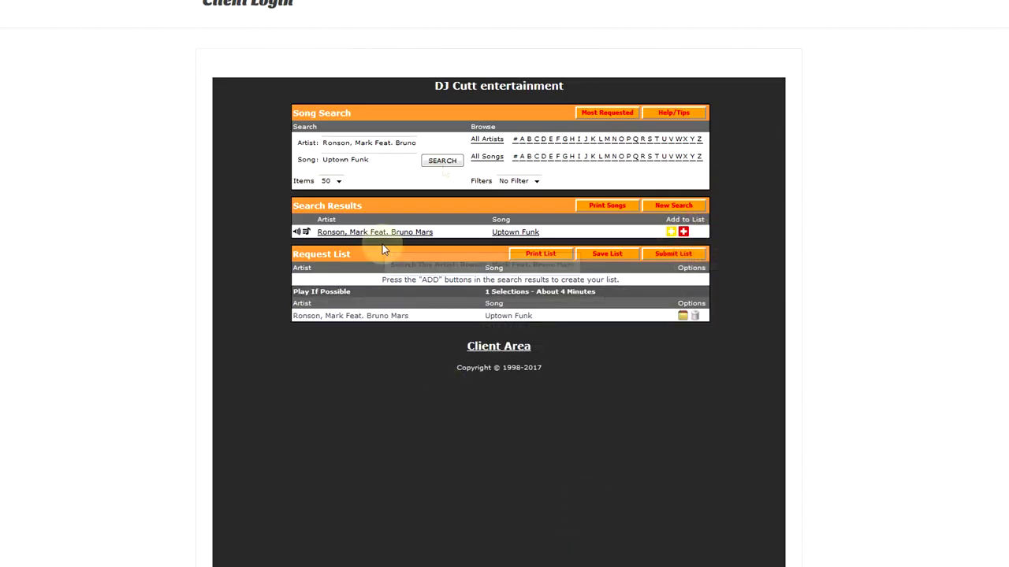
Step: Add Journey's Don't Stop Believin' from the most requested songs to the Do Not Play list and save the request list
{"action": "left_click", "coordinate": [598, 116]}
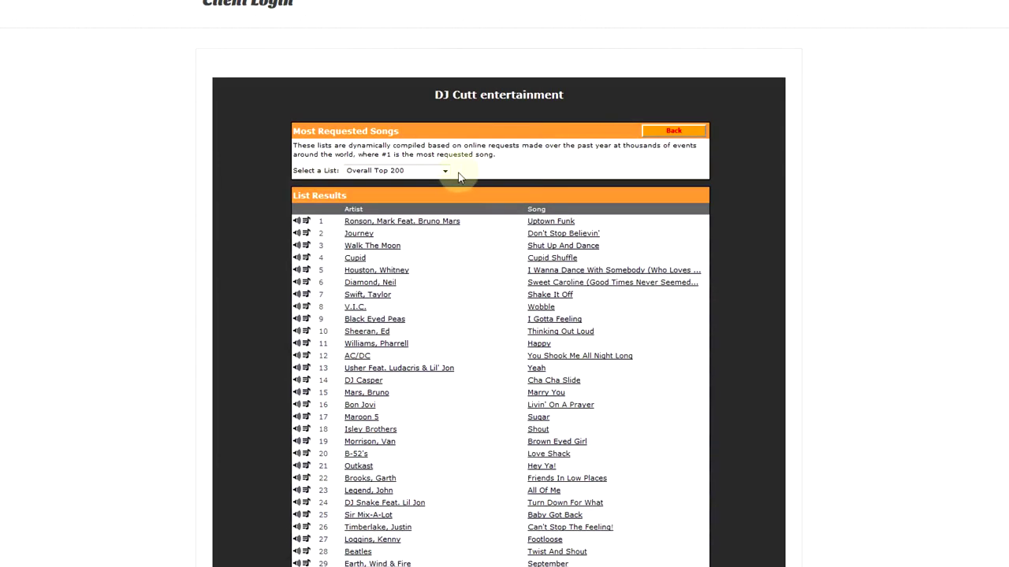
{"action": "left_click", "coordinate": [569, 236]}
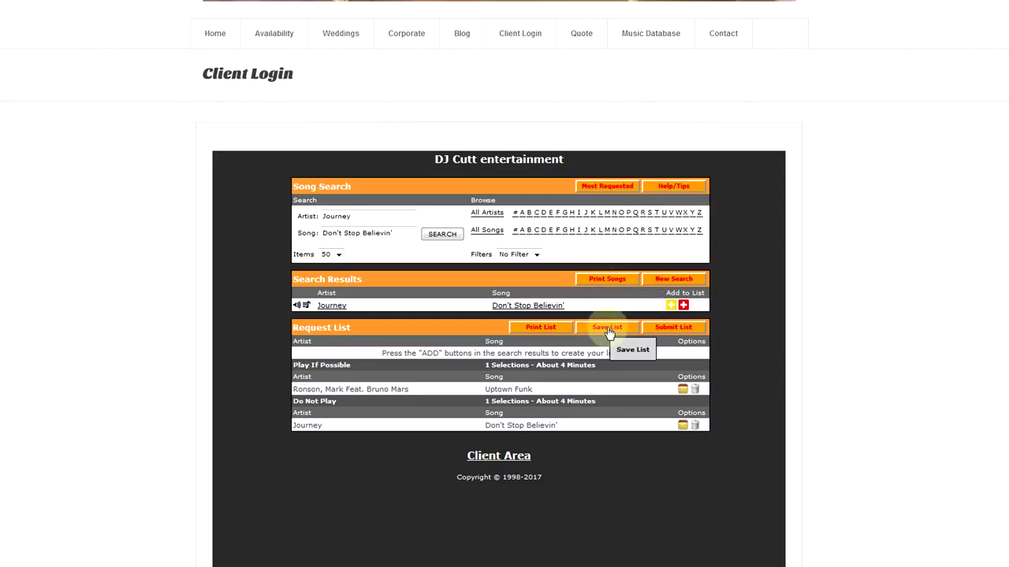
{"action": "left_click", "coordinate": [609, 334]}
{"action": "scroll", "coordinate": [424, 285], "scroll_direction": "down", "scroll_amount": 3}
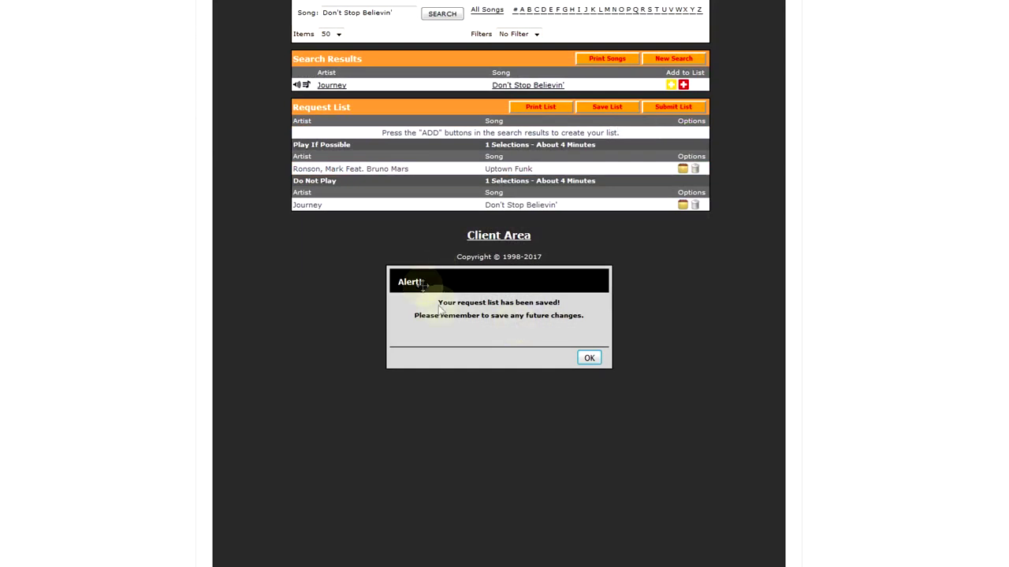
{"action": "left_click", "coordinate": [590, 358]}
{"action": "scroll", "coordinate": [592, 362], "scroll_direction": "up", "scroll_amount": 4}
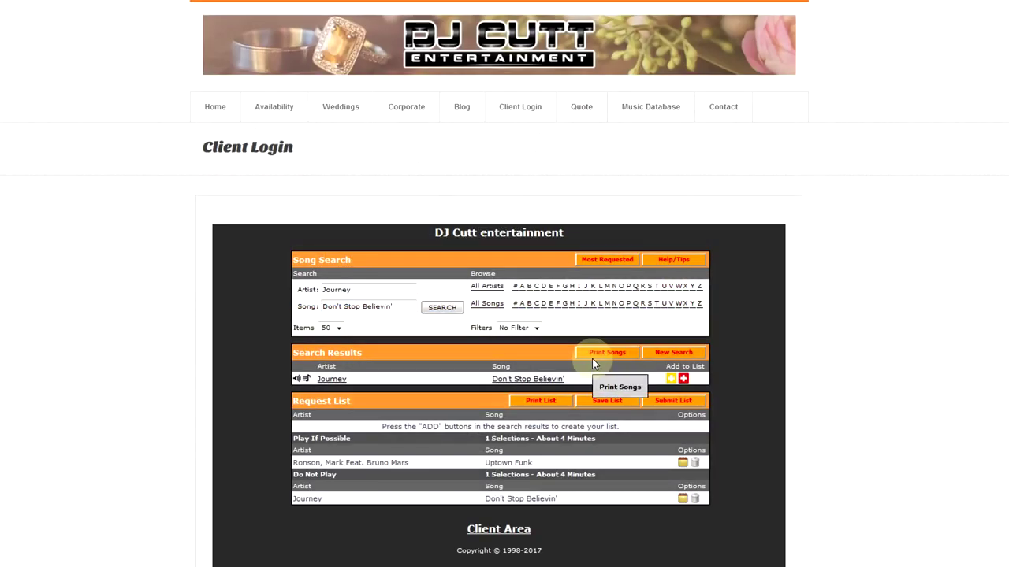